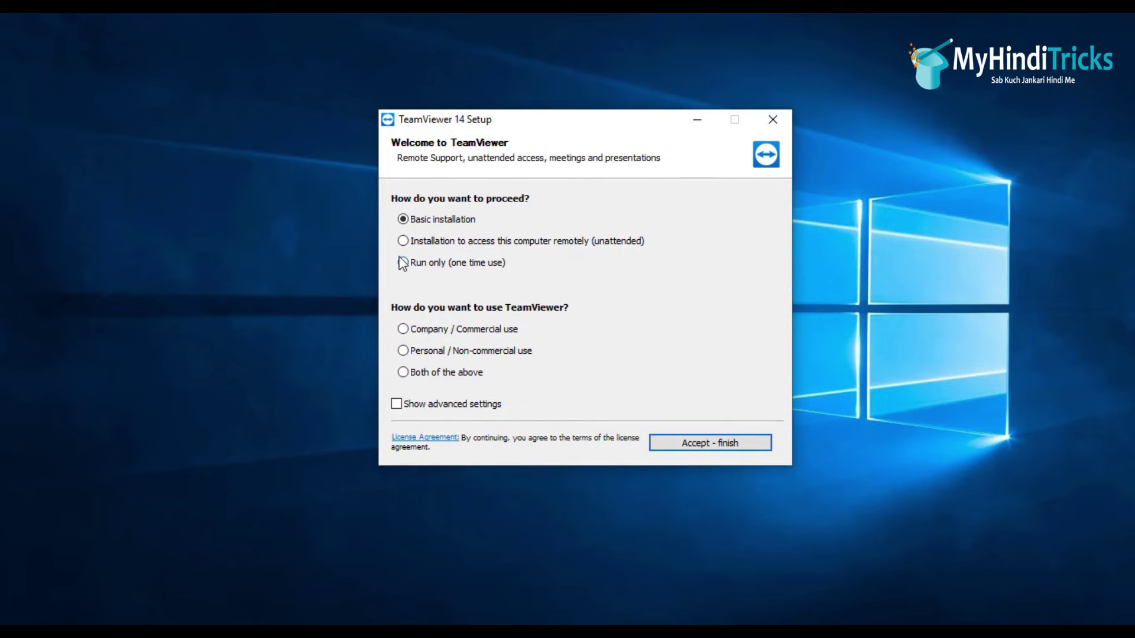
Step: Choose 'Run only (one time use)' and 'Personal / Non-commercial use', then accept to start TeamViewer
{"action": "left_click", "coordinate": [420, 263]}
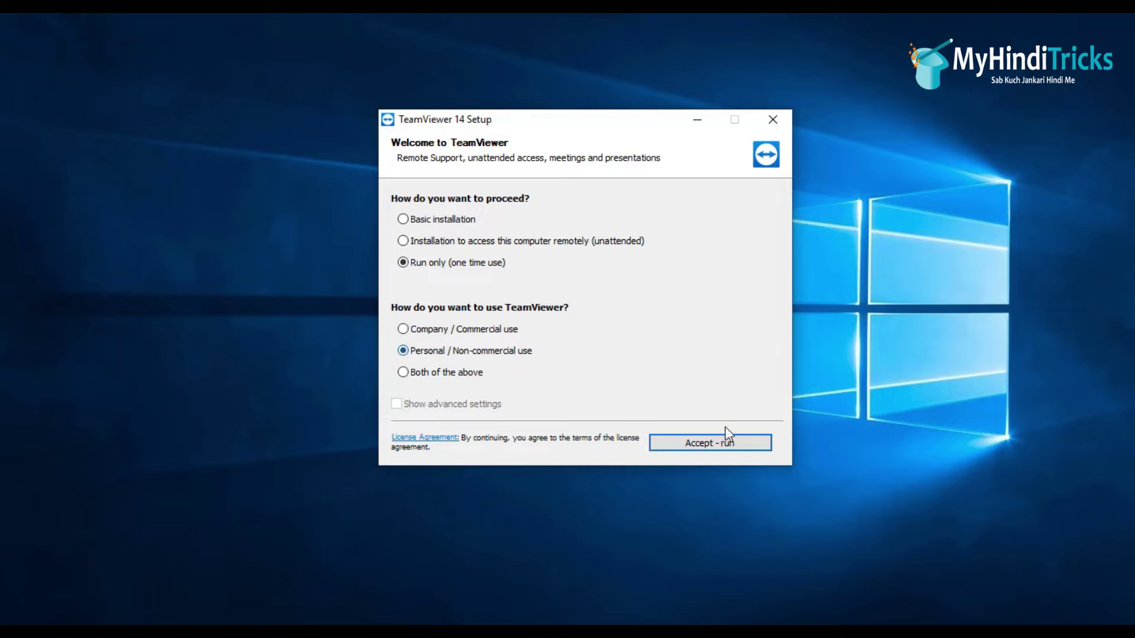
{"action": "left_click", "coordinate": [711, 447]}
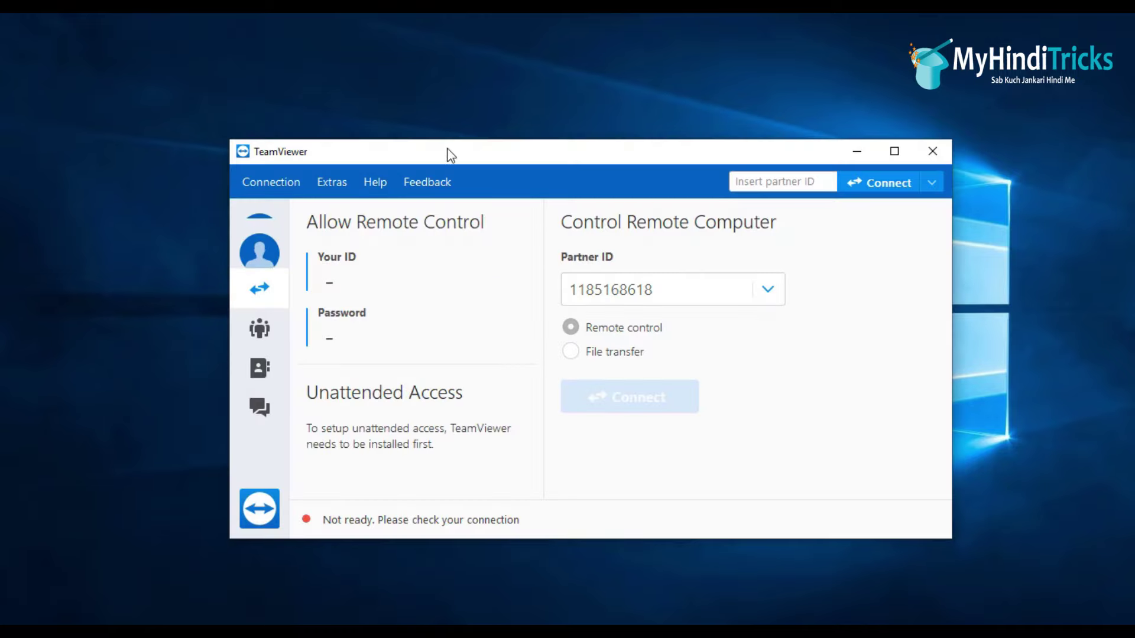
Step: Move the TeamViewer window up and point out this computer's ID and session password
{"action": "left_click_drag", "start_coordinate": [447, 148], "coordinate": [455, 97]}
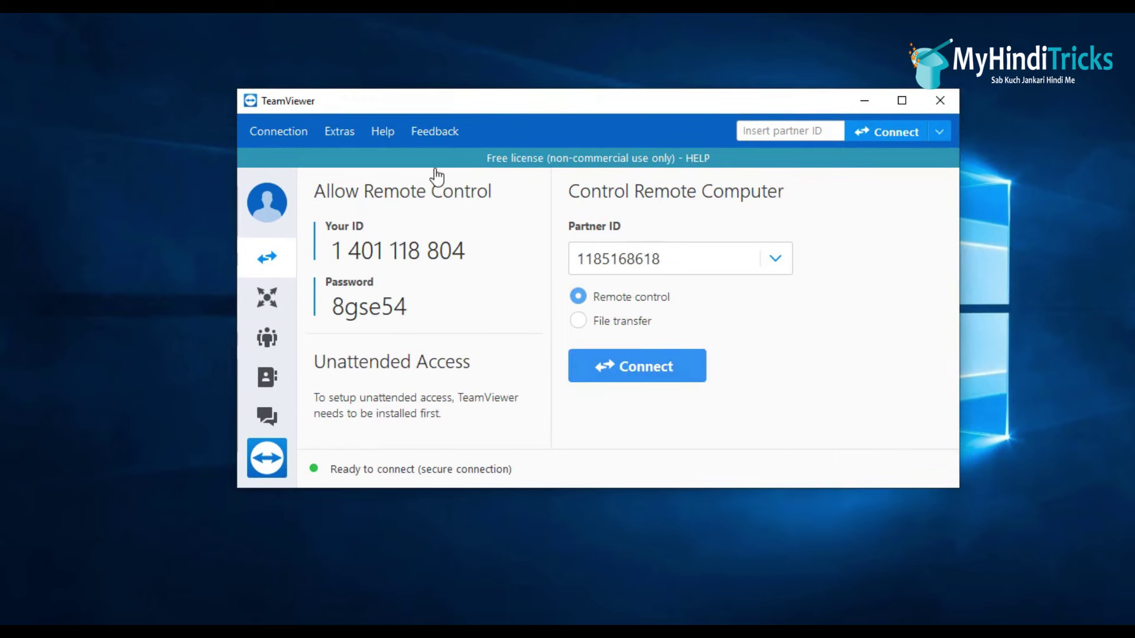
{"action": "left_click_drag", "start_coordinate": [337, 251], "coordinate": [471, 251]}
{"action": "left_click", "coordinate": [321, 250]}
{"action": "left_click_drag", "start_coordinate": [344, 306], "coordinate": [404, 306]}
{"action": "left_click", "coordinate": [436, 306]}
Step: Start a remote-control connection to the partner ID entered in TeamViewer
{"action": "double_click", "coordinate": [639, 260]}
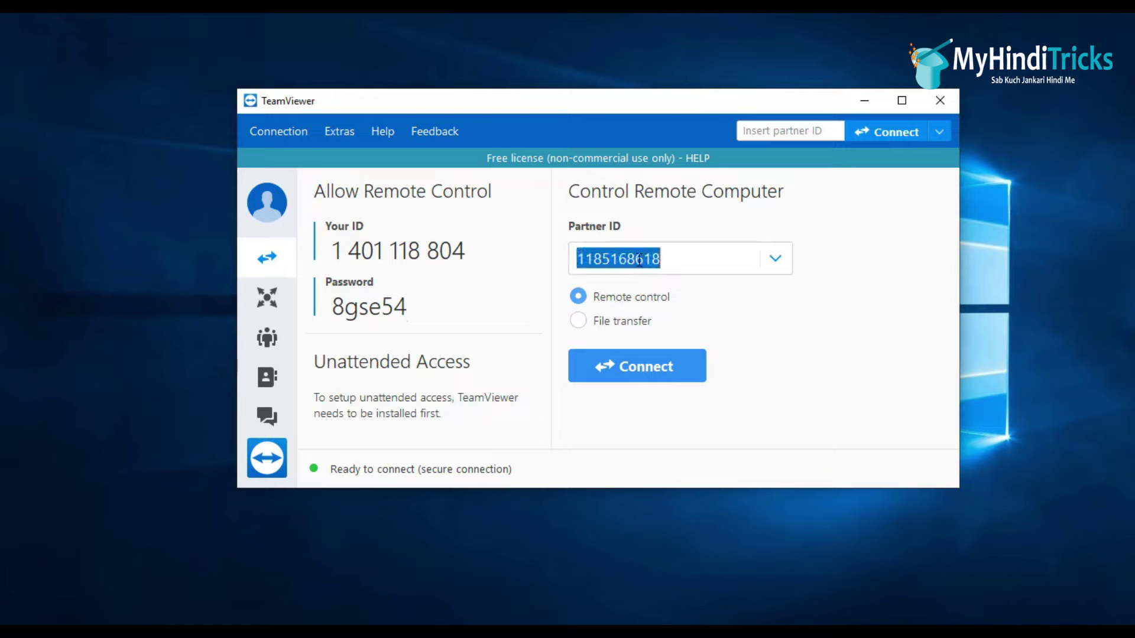
{"action": "left_click_drag", "start_coordinate": [679, 260], "coordinate": [709, 257]}
{"action": "left_click", "coordinate": [579, 258]}
{"action": "left_click", "coordinate": [709, 259]}
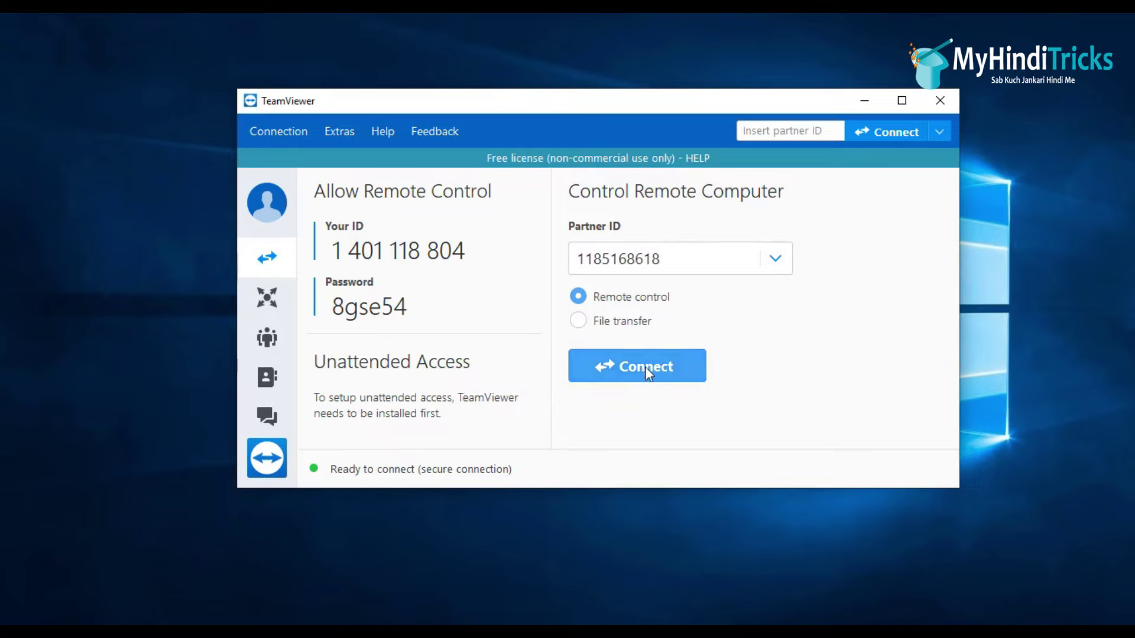
{"action": "left_click_drag", "start_coordinate": [331, 307], "coordinate": [420, 309]}
{"action": "left_click", "coordinate": [420, 309]}
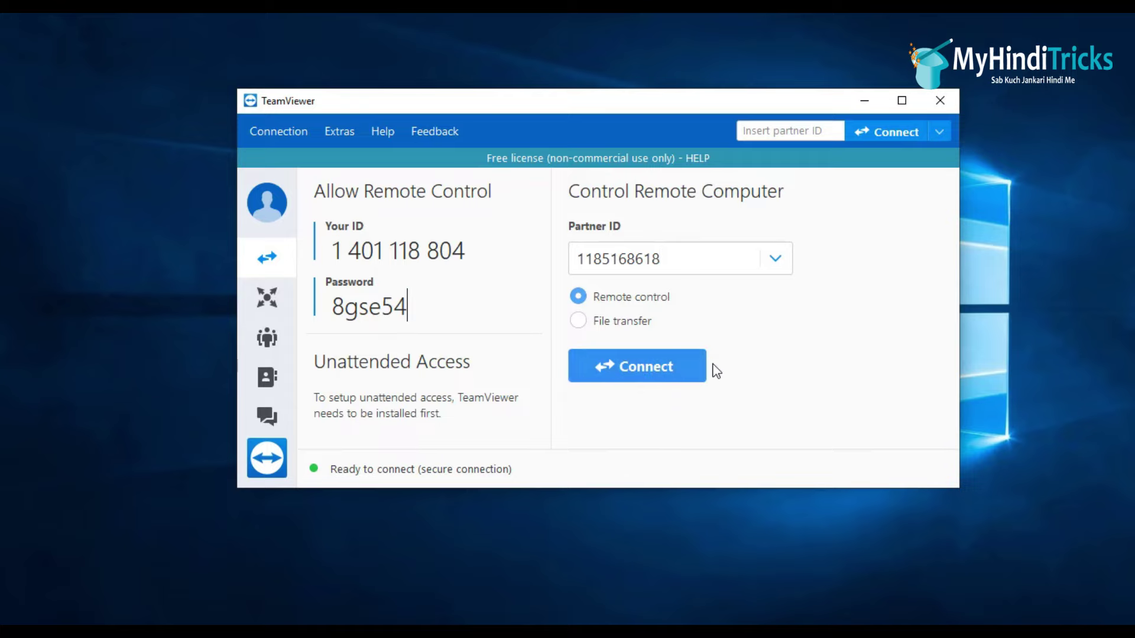
{"action": "left_click", "coordinate": [619, 364]}
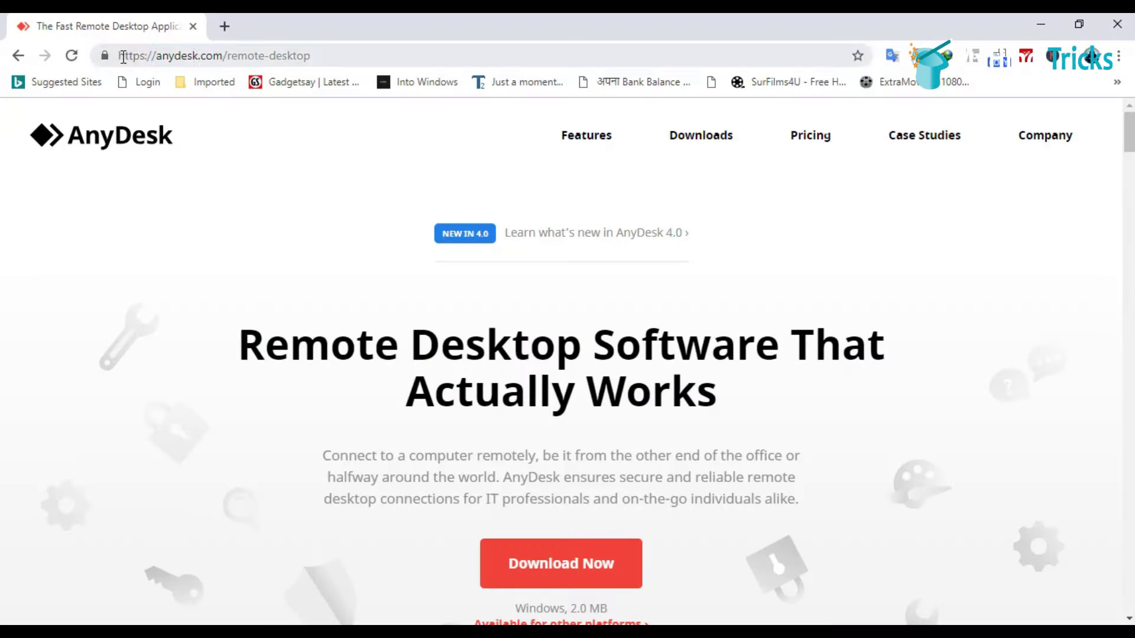
Step: Show the AnyDesk website address in the browser, then minimize Chrome to the desktop
{"action": "left_click_drag", "start_coordinate": [123, 56], "coordinate": [373, 56]}
{"action": "left_click", "coordinate": [116, 260]}
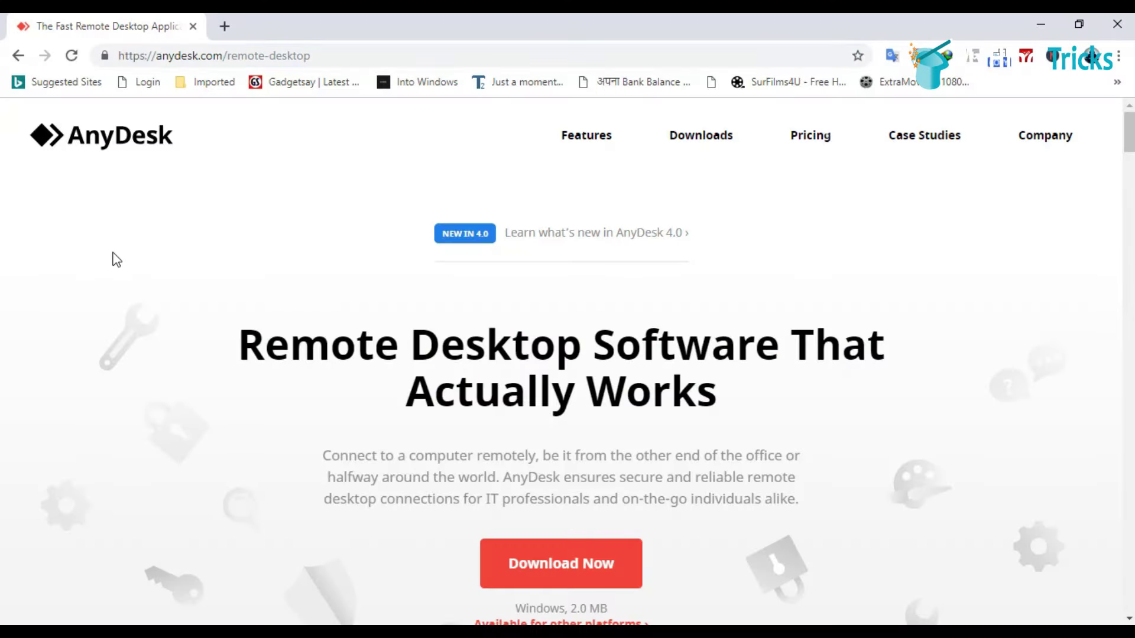
{"action": "scroll", "coordinate": [608, 413], "scroll_direction": "down", "scroll_amount": 3}
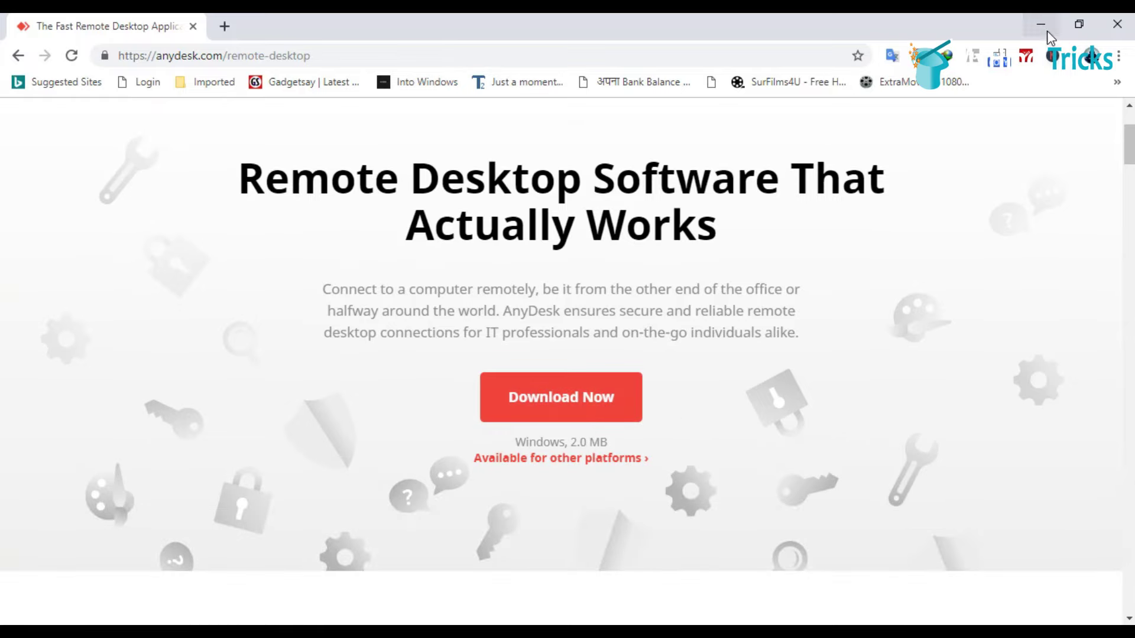
{"action": "left_click", "coordinate": [1048, 35]}
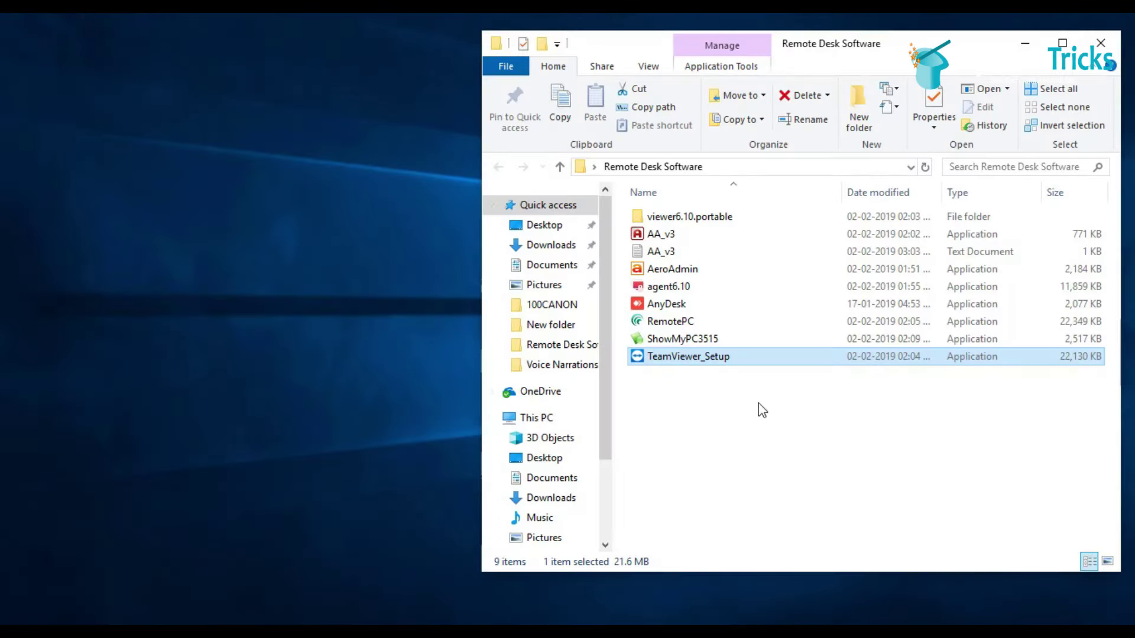
Step: Run the AnyDesk file in the Remote Desk Software folder as administrator
{"action": "left_click", "coordinate": [668, 306]}
{"action": "right_click", "coordinate": [666, 308]}
{"action": "left_click", "coordinate": [716, 232]}
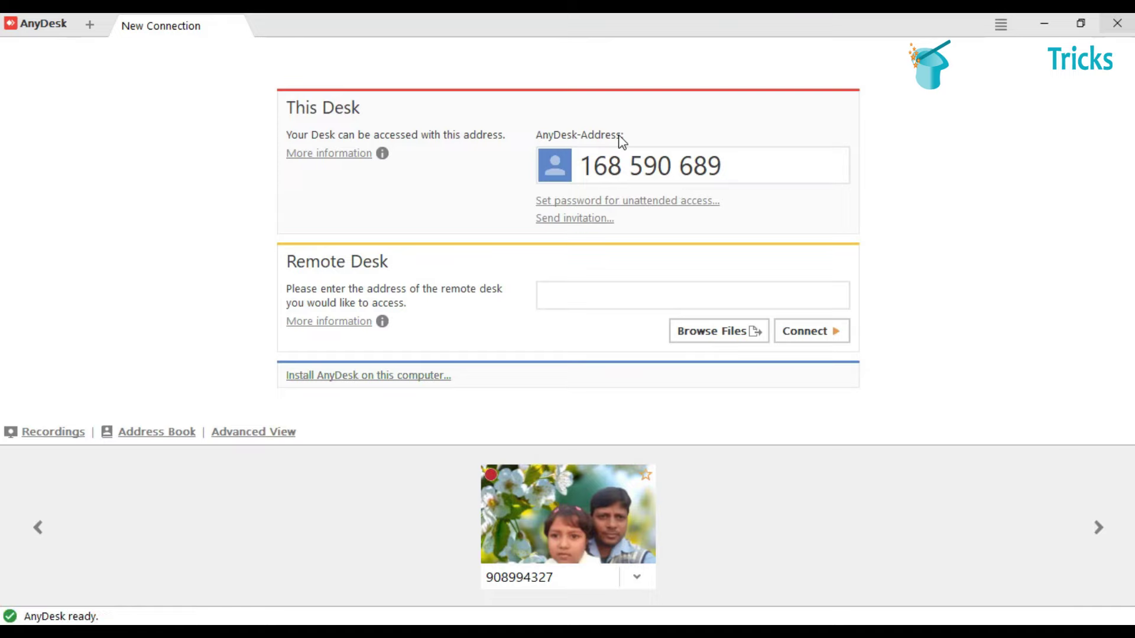
Step: Point out this desk's AnyDesk address and type the partner's address into the Remote Desk field
{"action": "left_click_drag", "start_coordinate": [582, 167], "coordinate": [727, 168]}
{"action": "left_click", "coordinate": [747, 168]}
{"action": "left_click_drag", "start_coordinate": [740, 167], "coordinate": [569, 166]}
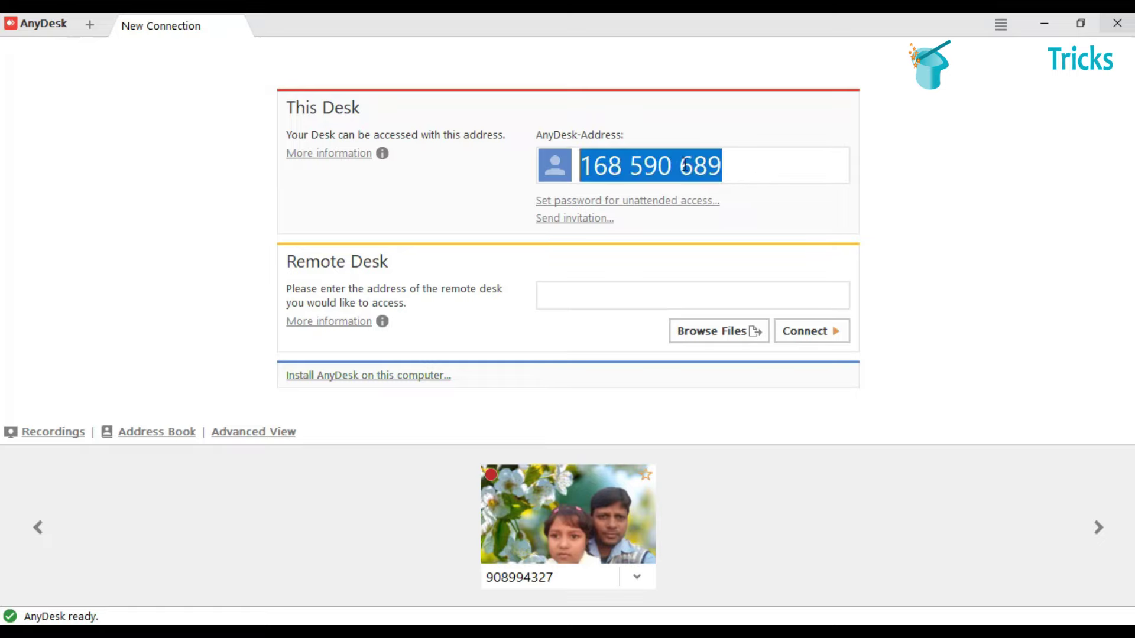
{"action": "left_click", "coordinate": [542, 297]}
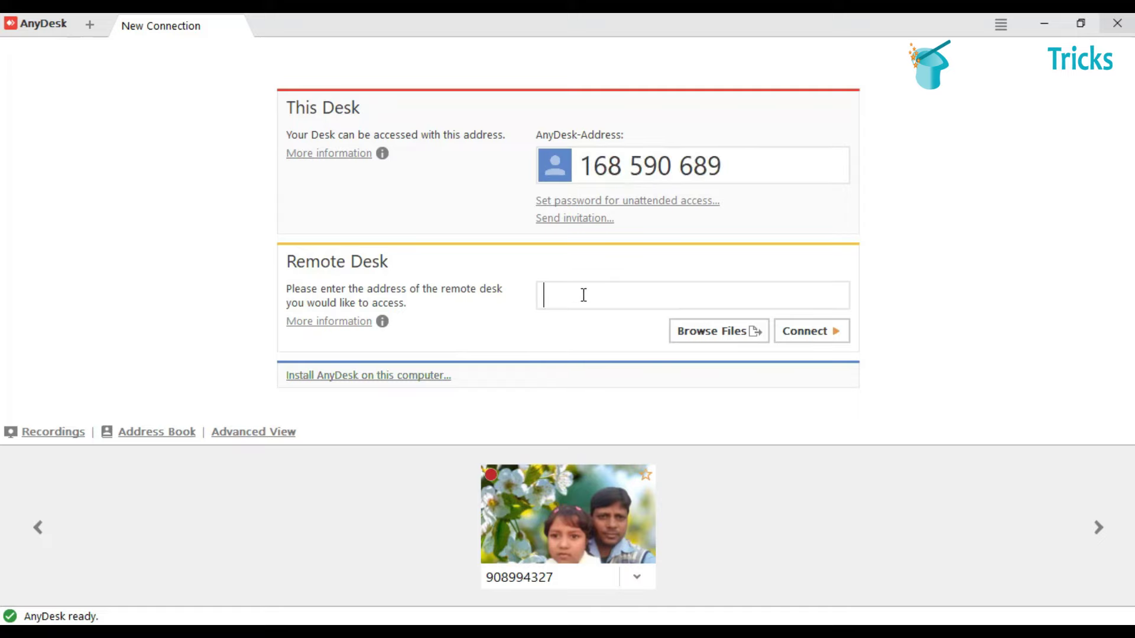
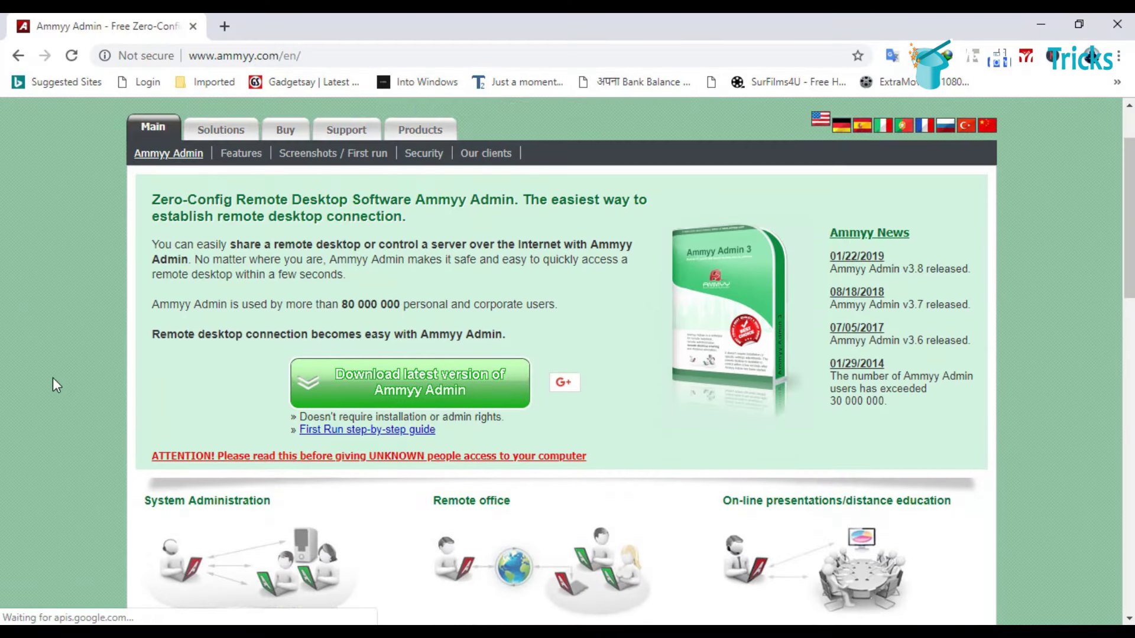
Step: Scroll the Ammyy Admin website, then refresh the desktop
{"action": "scroll", "coordinate": [51, 380], "scroll_direction": "down", "scroll_amount": 1}
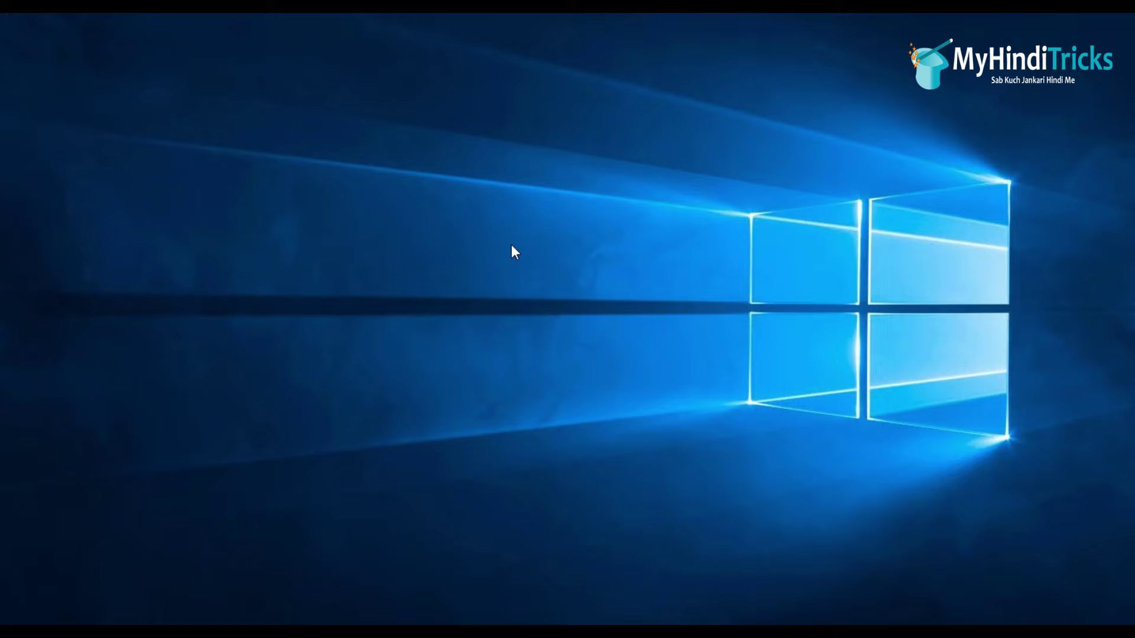
{"action": "right_click", "coordinate": [504, 228]}
{"action": "left_click", "coordinate": [532, 278]}
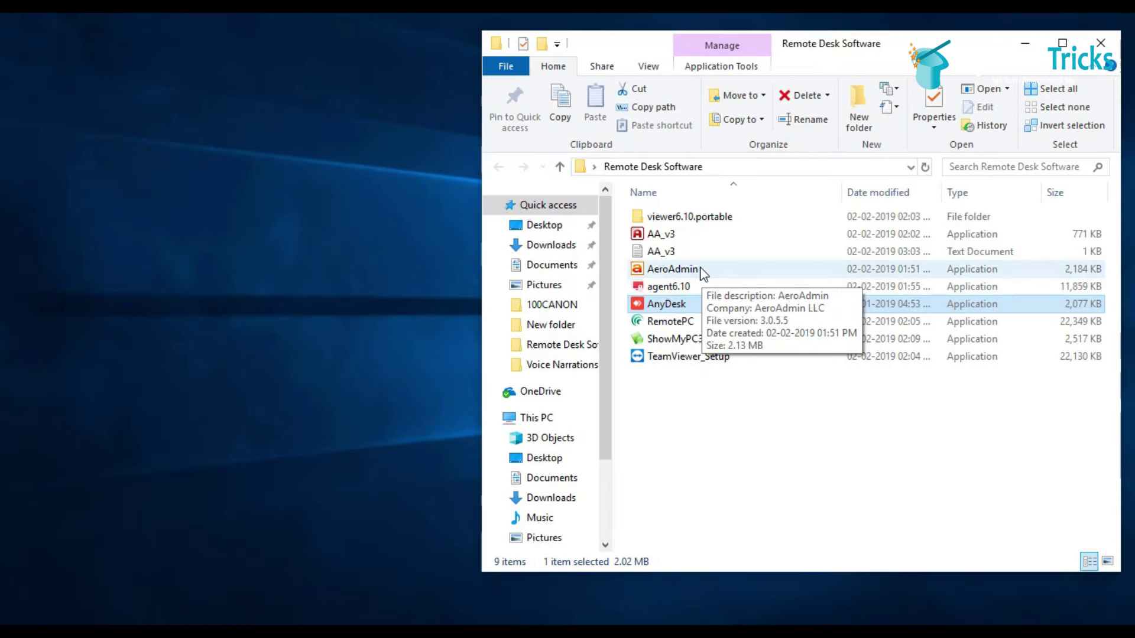
Step: Open AA_v3 from the Remote Desk Software folder and centre the Ammyy Admin window
{"action": "left_click", "coordinate": [661, 234]}
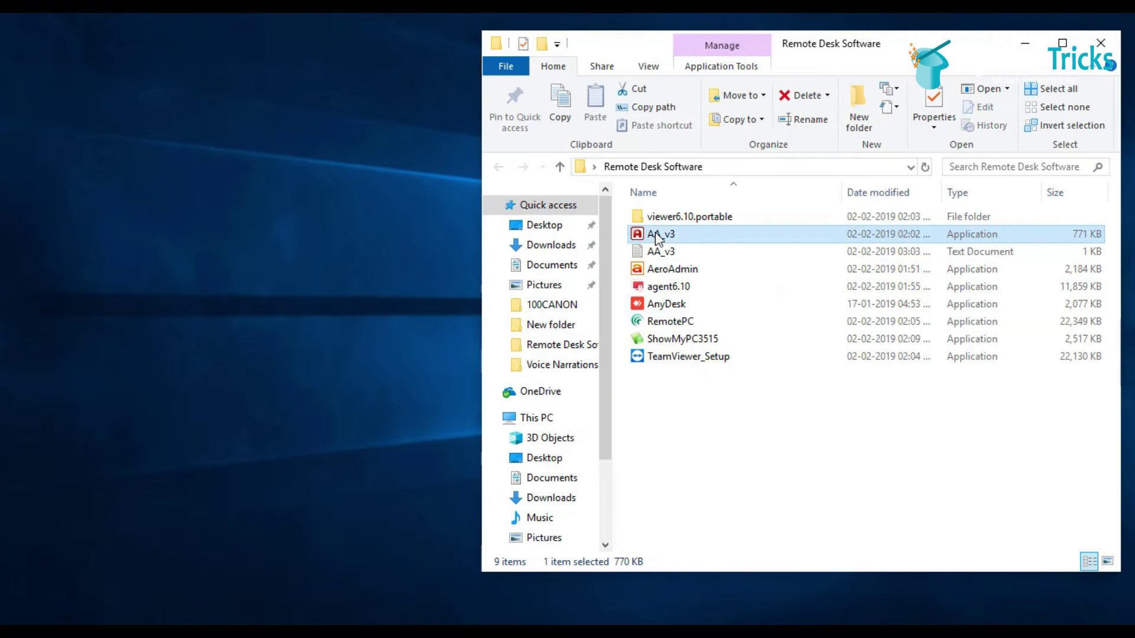
{"action": "right_click", "coordinate": [663, 234]}
{"action": "left_click", "coordinate": [701, 218]}
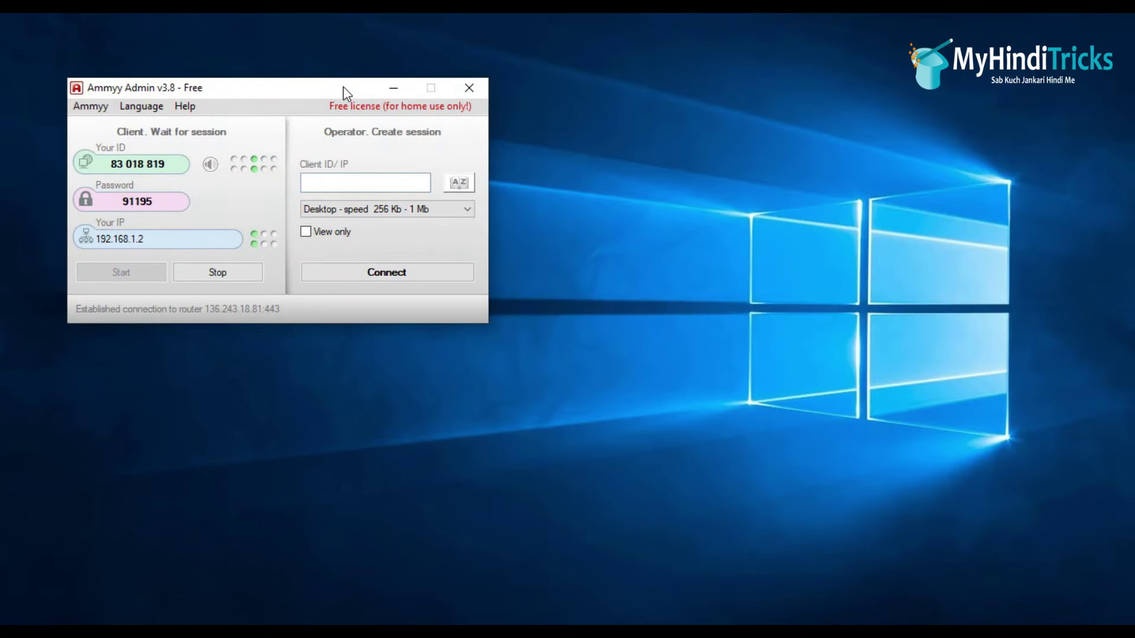
{"action": "left_click_drag", "start_coordinate": [342, 87], "coordinate": [636, 101]}
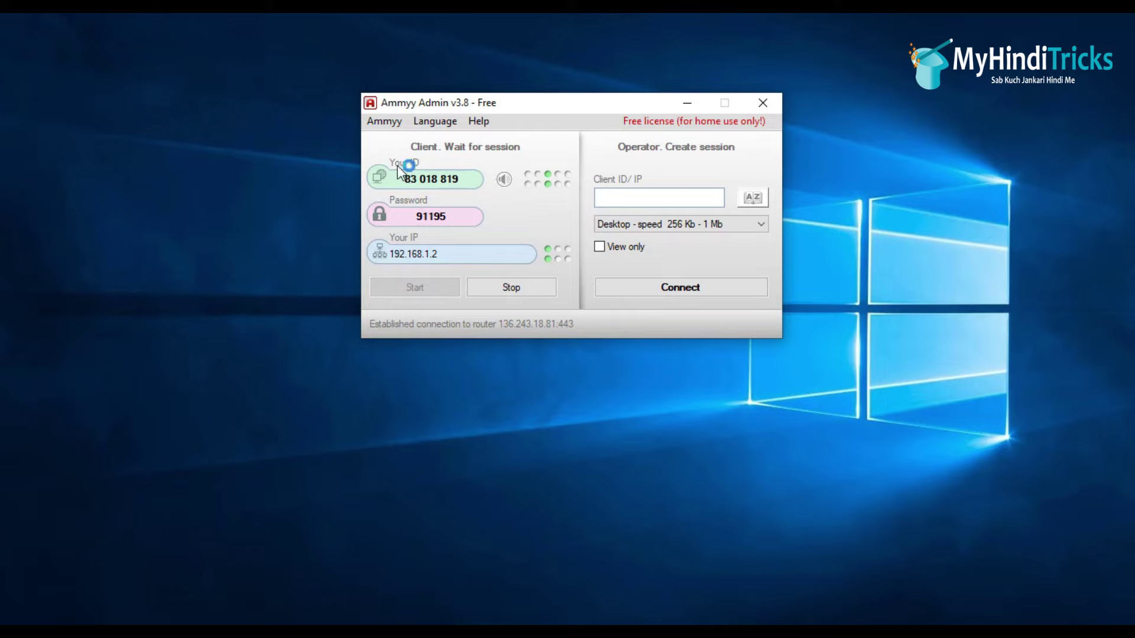
Step: Point out this computer's Ammyy ID and password, then enter the partner's ID in the Client ID/IP box
{"action": "left_click_drag", "start_coordinate": [403, 176], "coordinate": [485, 174]}
{"action": "left_click", "coordinate": [439, 217]}
{"action": "left_click_drag", "start_coordinate": [422, 217], "coordinate": [467, 217]}
{"action": "left_click", "coordinate": [469, 215]}
{"action": "left_click_drag", "start_coordinate": [517, 98], "coordinate": [548, 105]}
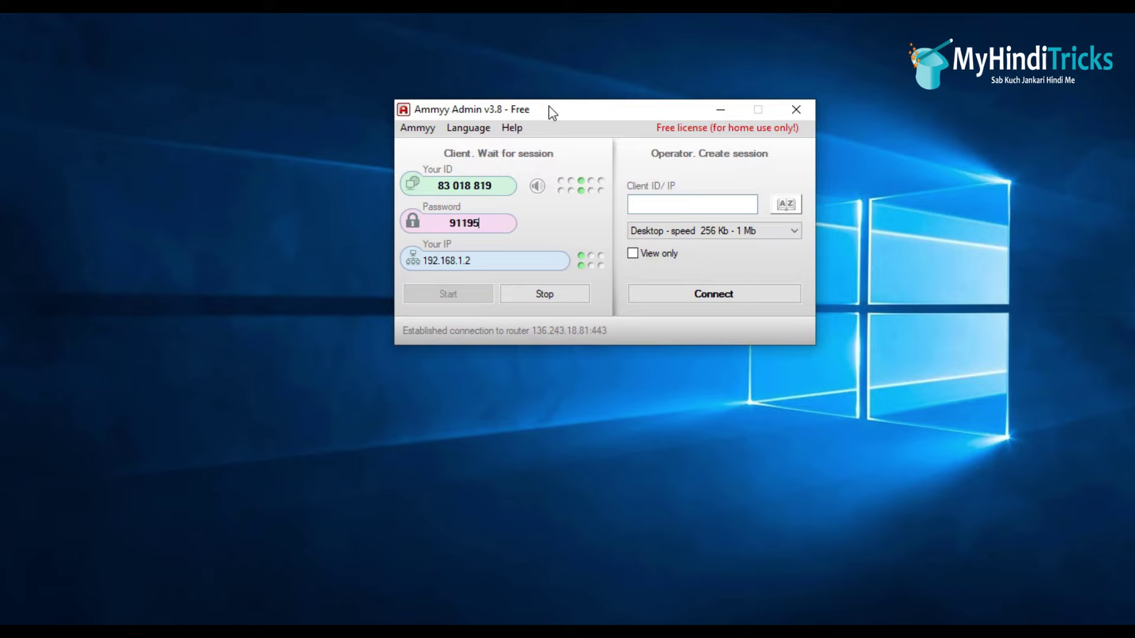
{"action": "left_click_drag", "start_coordinate": [426, 189], "coordinate": [496, 186]}
{"action": "left_click", "coordinate": [658, 207]}
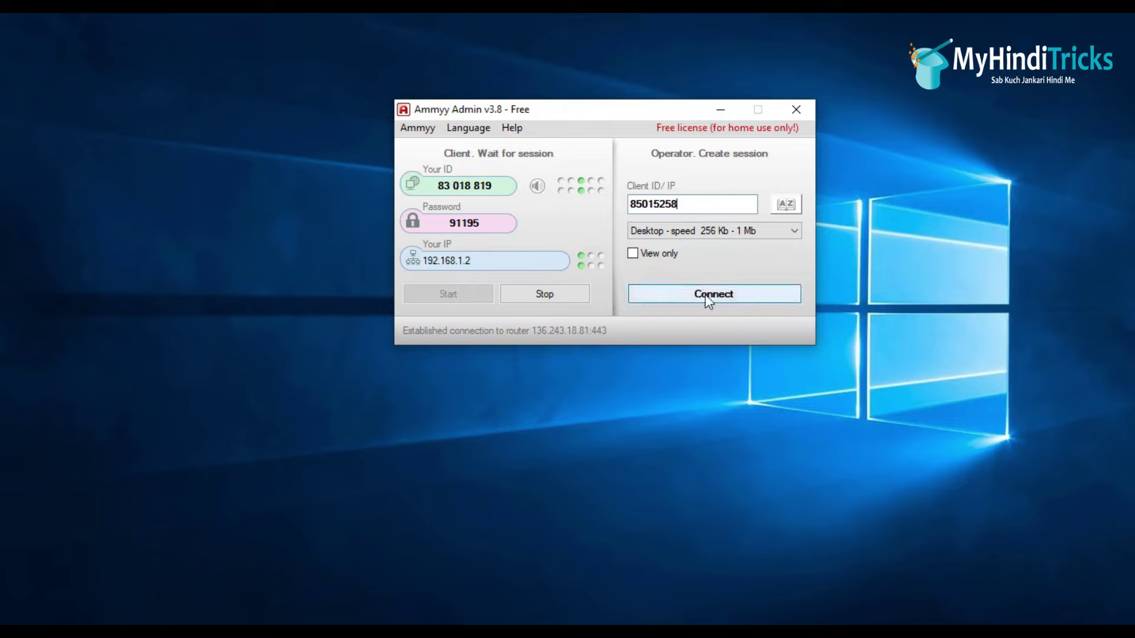
{"action": "left_click_drag", "start_coordinate": [603, 119], "coordinate": [562, 114]}
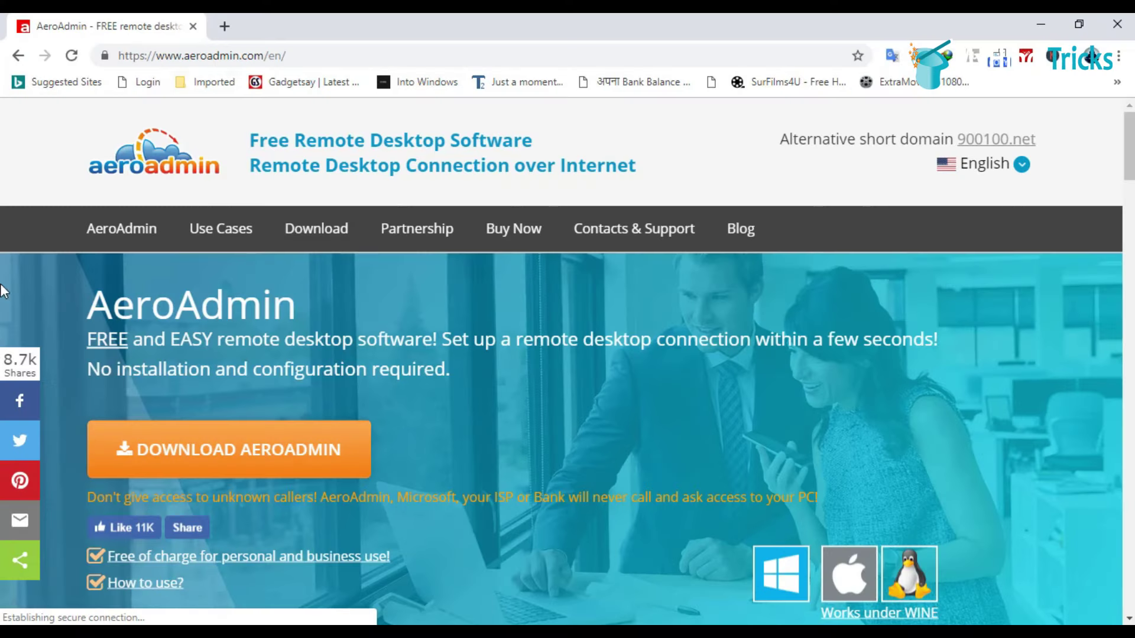
Step: Download AeroAdmin from the aeroadmin.com website
{"action": "left_click_drag", "start_coordinate": [118, 58], "coordinate": [329, 56]}
{"action": "left_click", "coordinate": [328, 56]}
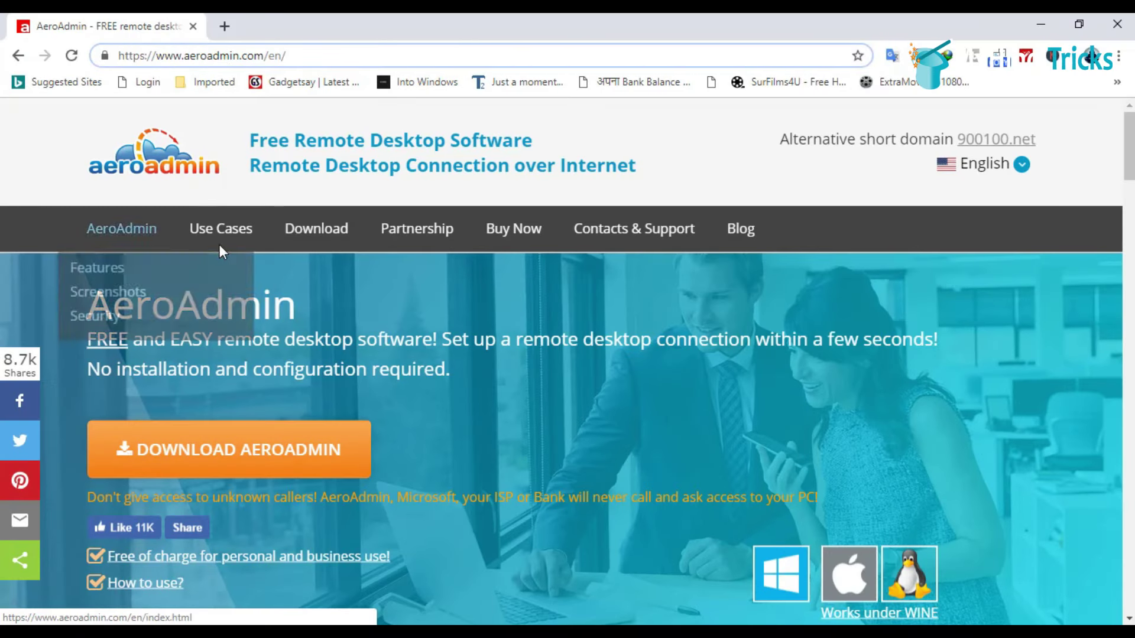
{"action": "scroll", "coordinate": [646, 272], "scroll_direction": "down", "scroll_amount": 2}
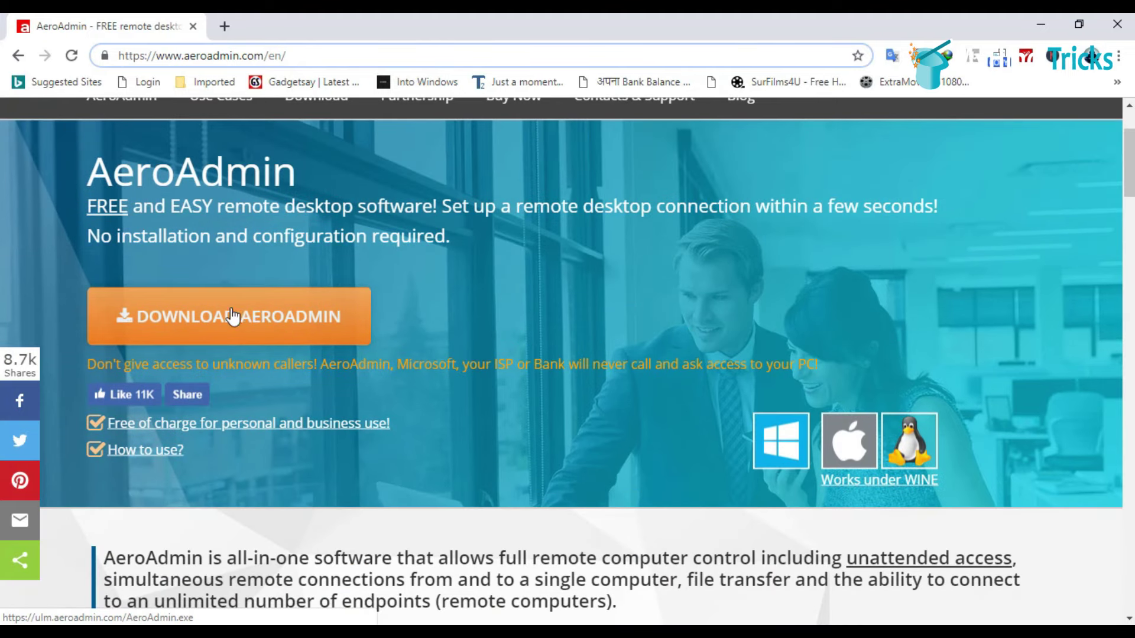
{"action": "left_click", "coordinate": [228, 323]}
Step: Launch AeroAdmin from the Remote Desk Software folder
{"action": "left_click", "coordinate": [1040, 26]}
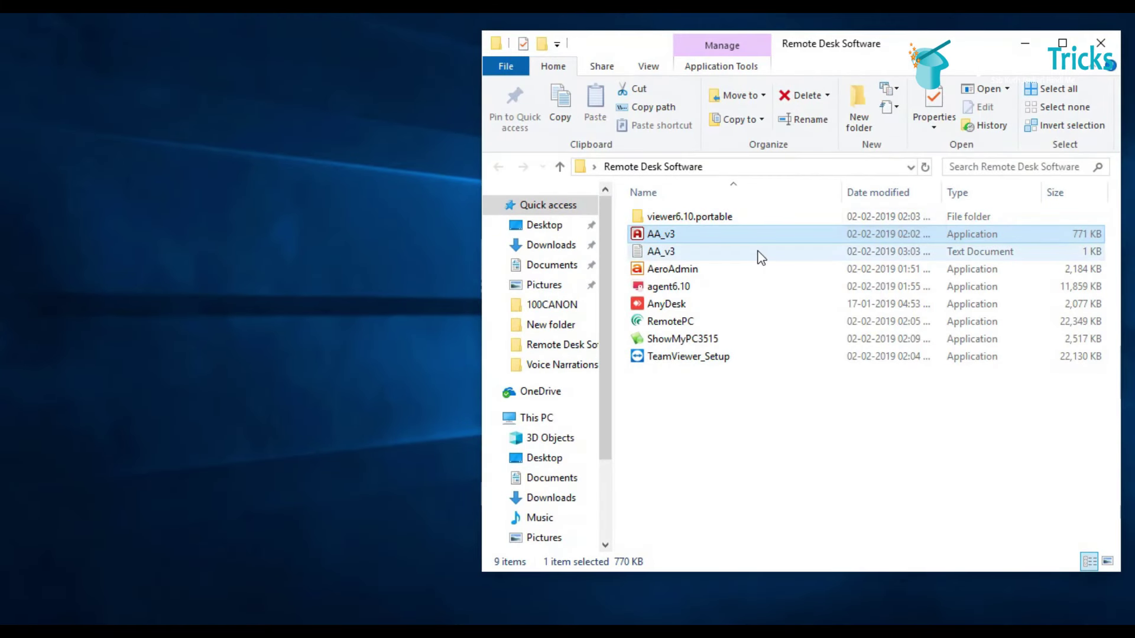
{"action": "left_click", "coordinate": [676, 271]}
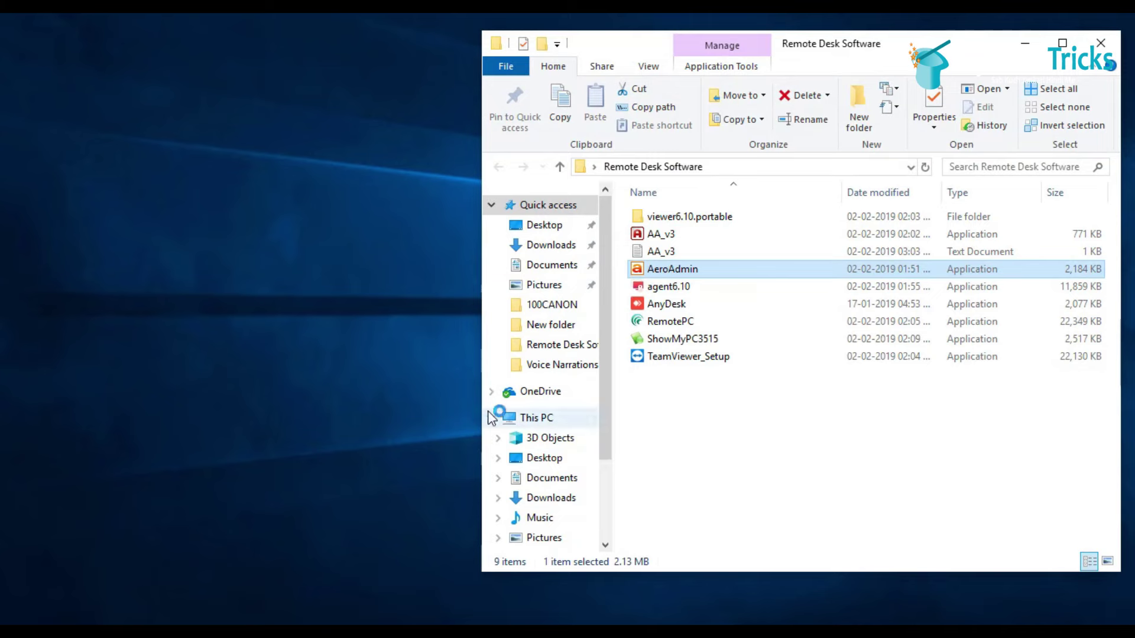
{"action": "double_click", "coordinate": [672, 268]}
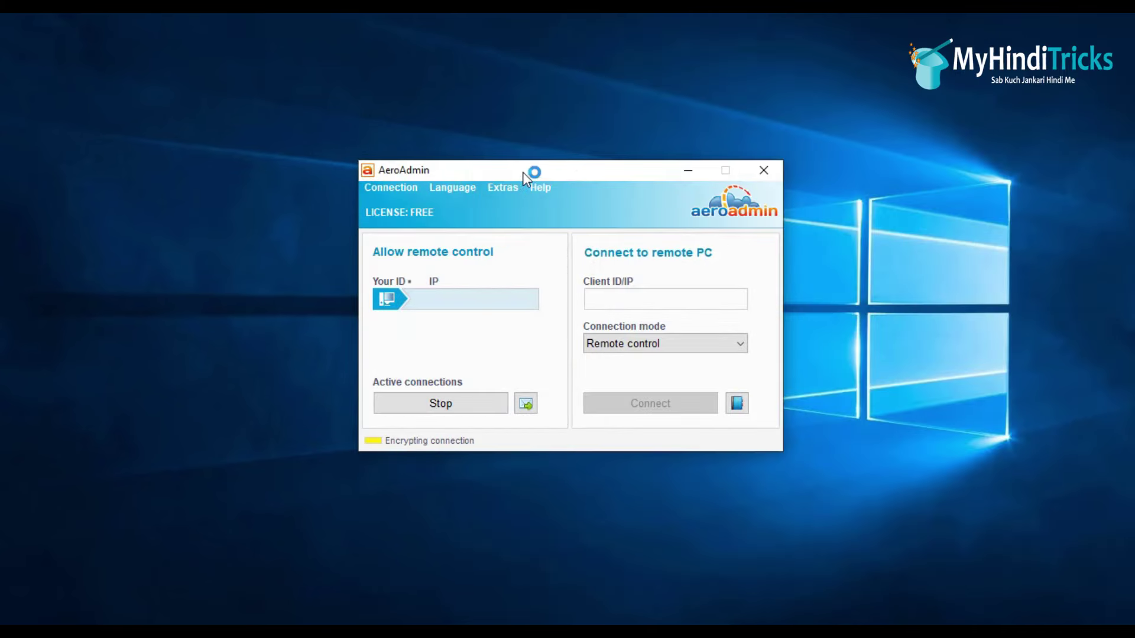
Step: Raise the AeroAdmin window, point out this computer's ID, and type the partner's client ID
{"action": "left_click_drag", "start_coordinate": [522, 172], "coordinate": [517, 137]}
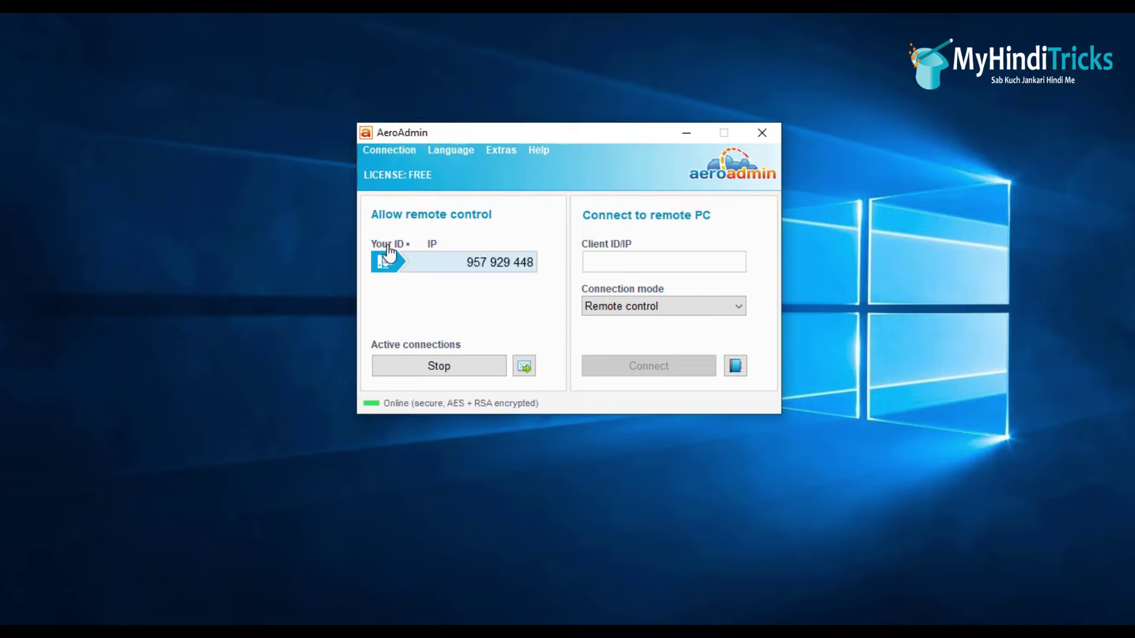
{"action": "left_click_drag", "start_coordinate": [468, 261], "coordinate": [500, 269]}
{"action": "left_click_drag", "start_coordinate": [509, 306], "coordinate": [467, 266]}
{"action": "left_click", "coordinate": [663, 259]}
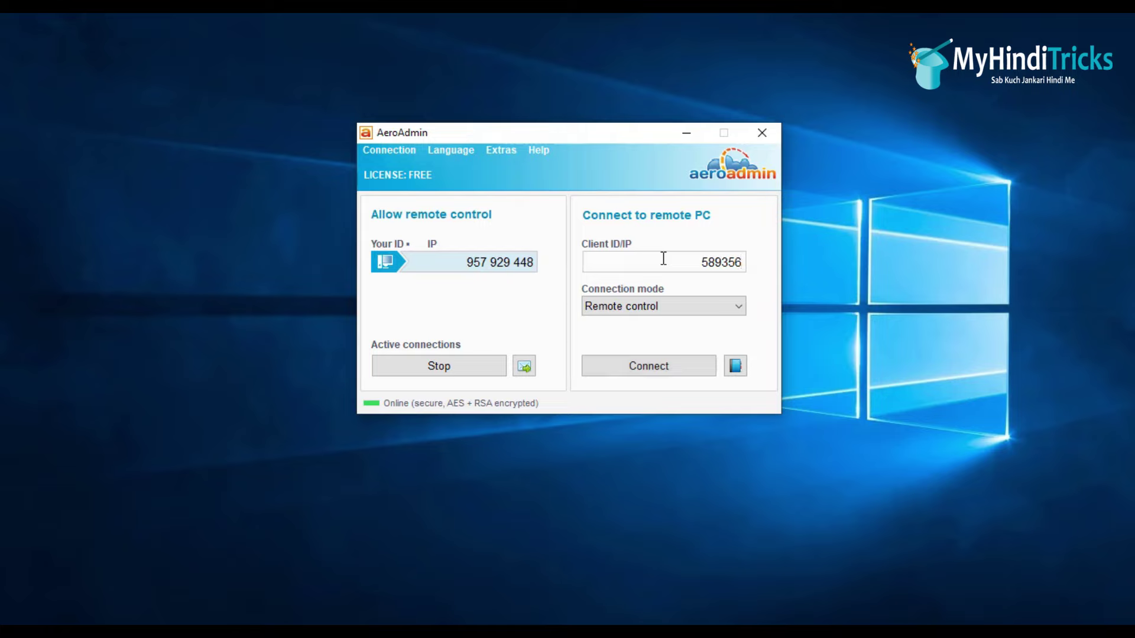
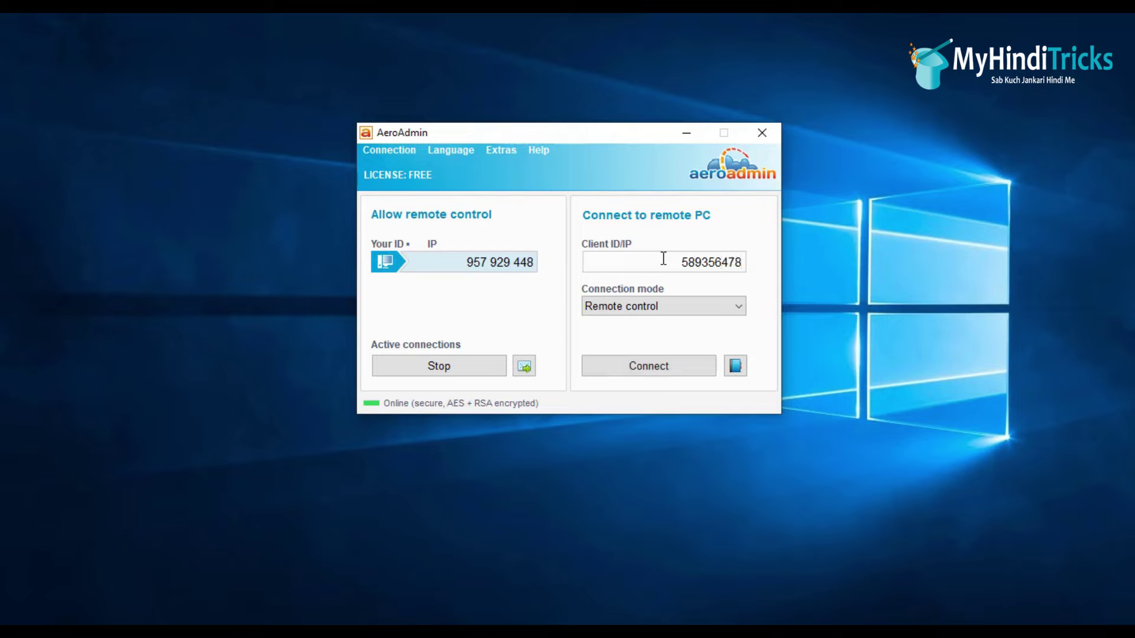